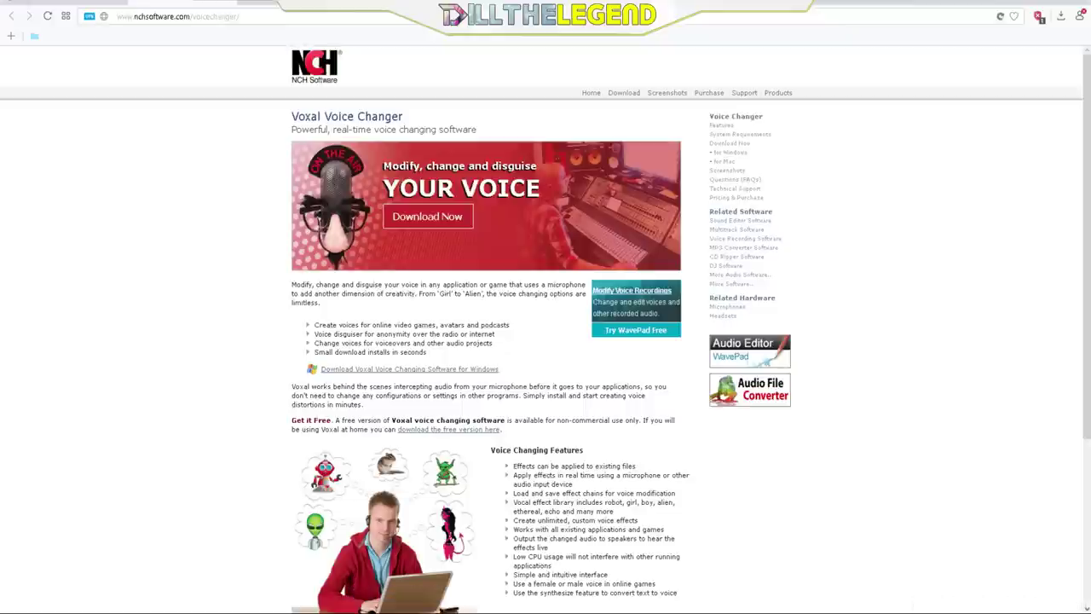
pyautogui.hotkey('alt', 'Tab')
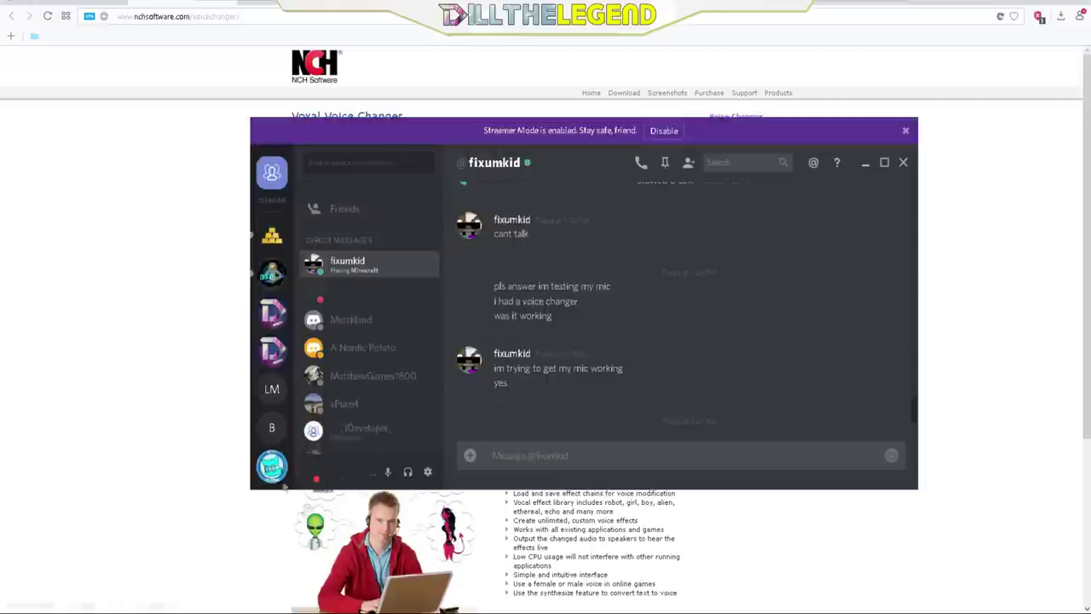
pyautogui.click(273, 348)
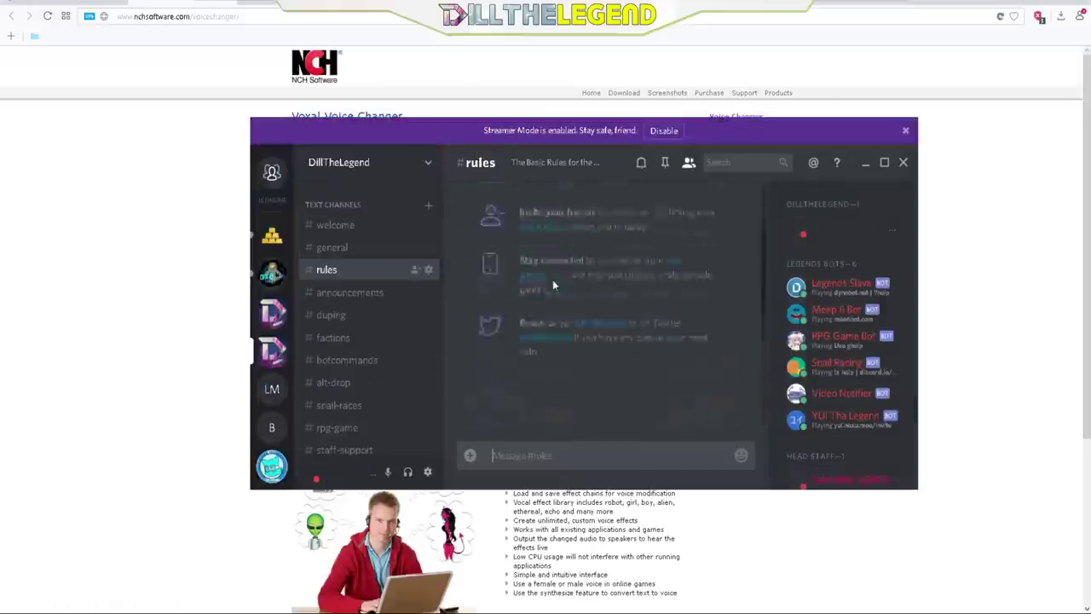
pyautogui.scroll(-5, 339, 239)
pyautogui.scroll(5, 339, 239)
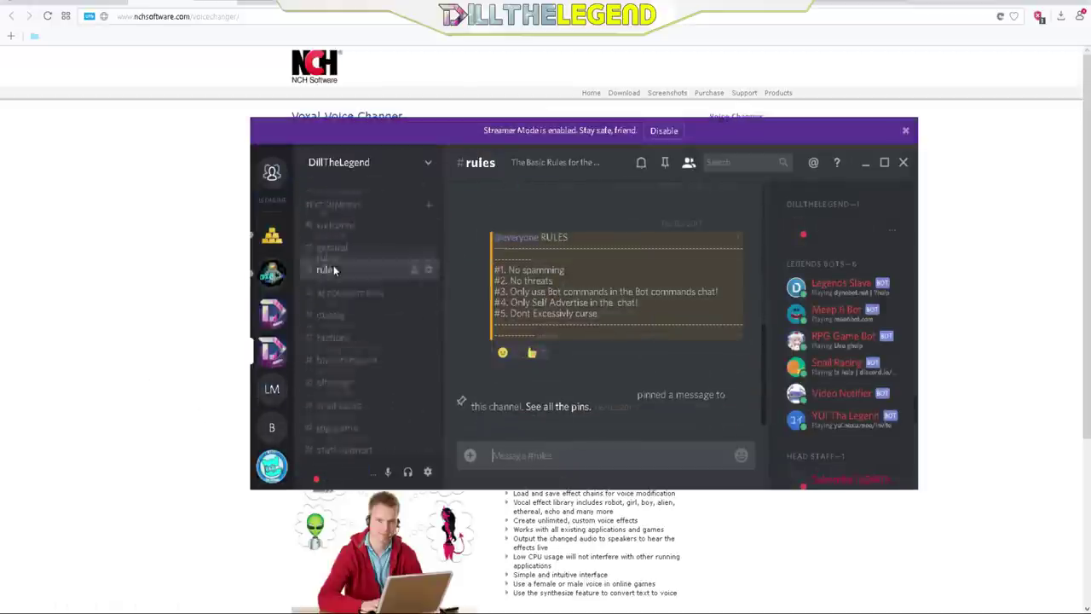
pyautogui.click(869, 162)
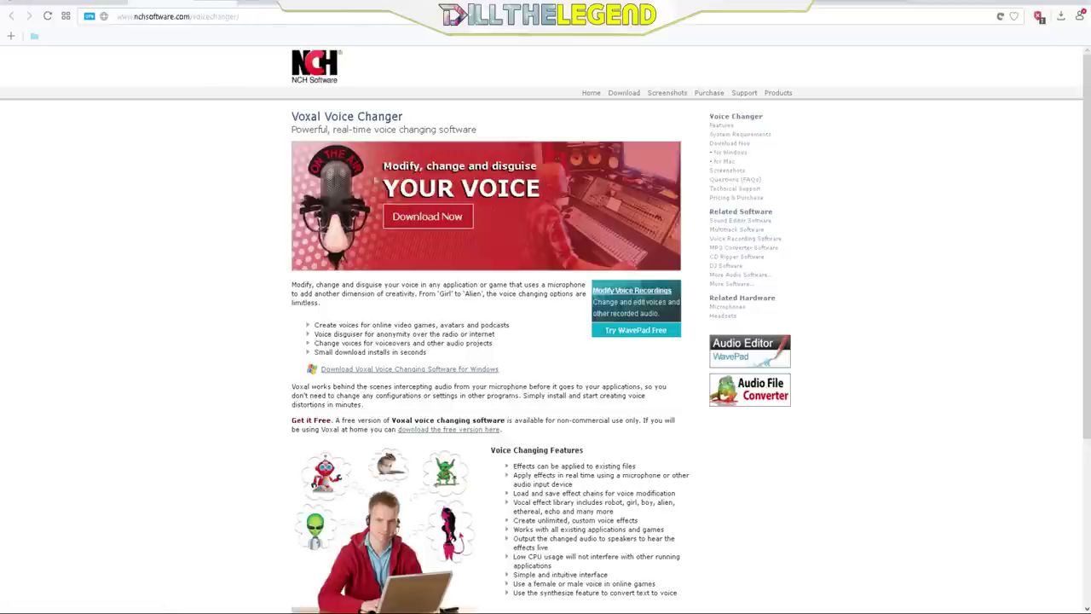
# Step: Download the Voxal for Windows installer to the desktop and launch it
pyautogui.click(386, 225)
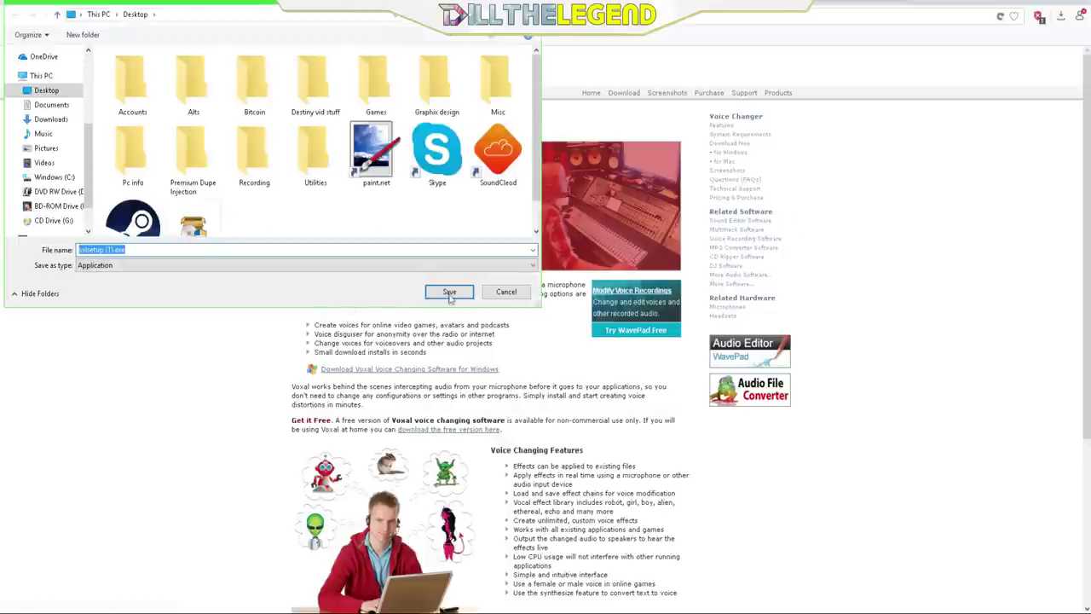
pyautogui.click(503, 293)
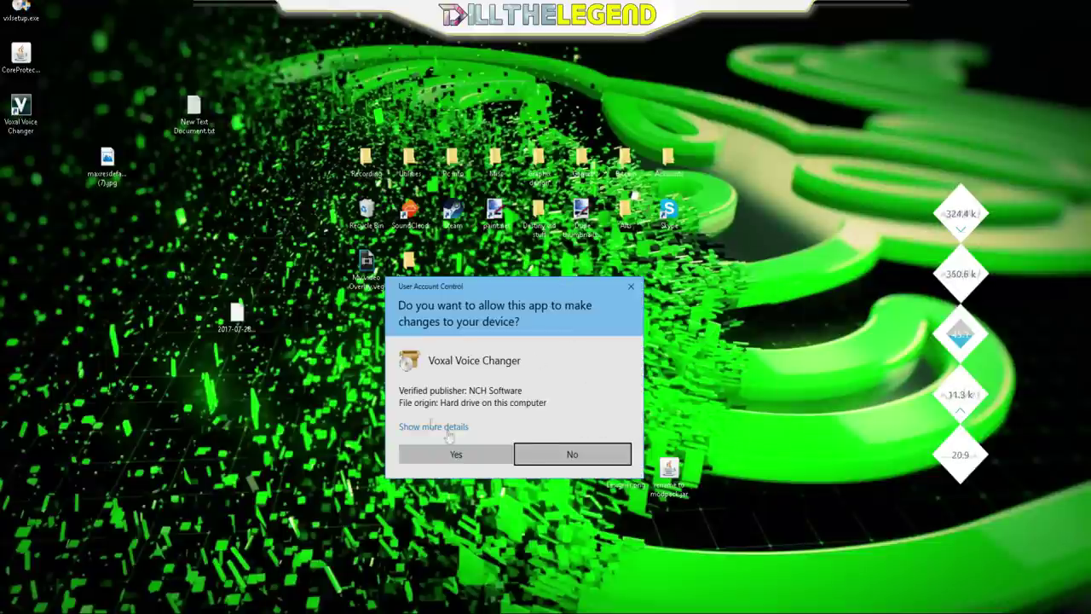
# Step: Allow the installer to run, accept the Voxal license terms and install
pyautogui.click(457, 453)
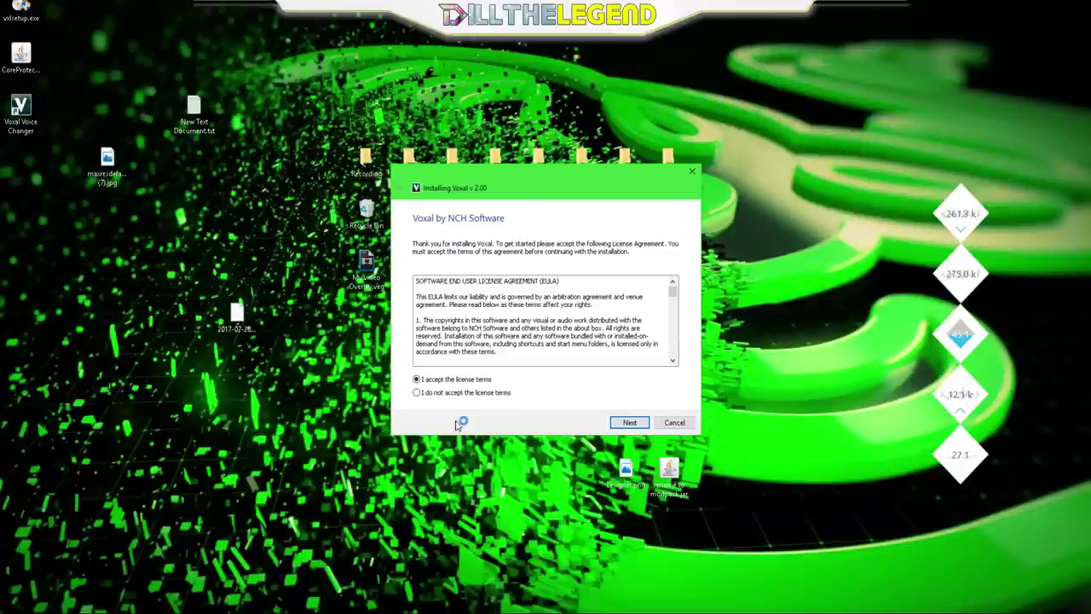
pyautogui.scroll(-3, 475, 390)
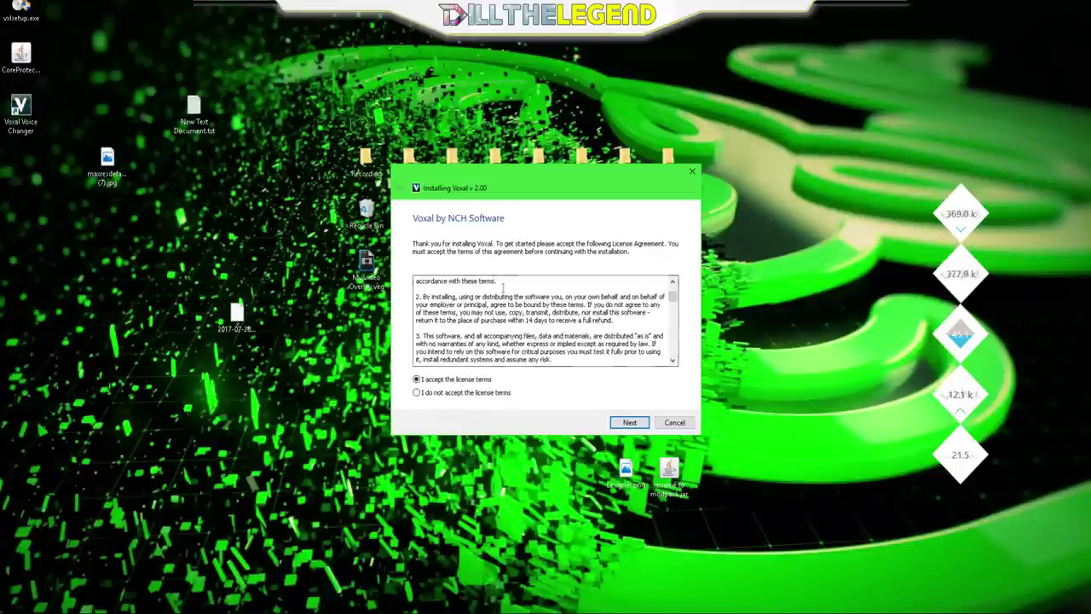
pyautogui.scroll(-3, 475, 390)
pyautogui.scroll(-3, 475, 390)
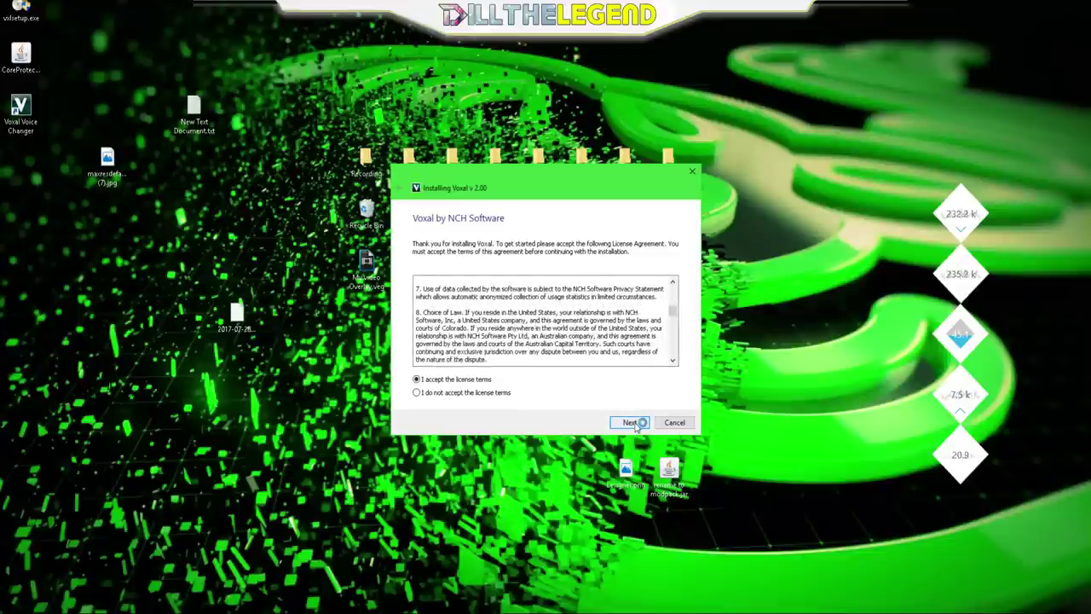
pyautogui.click(629, 423)
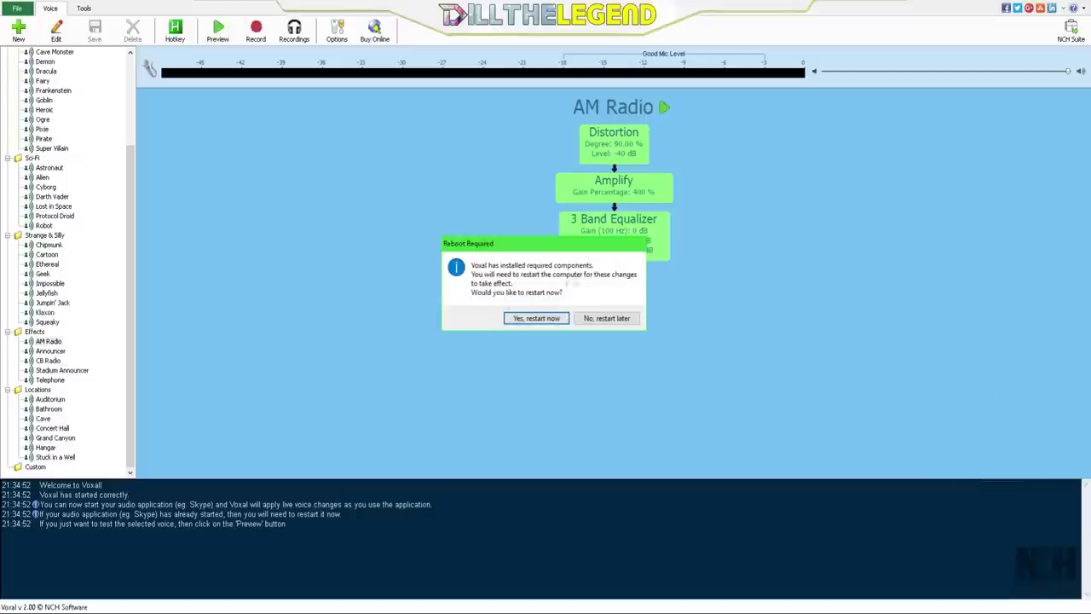
# Step: Postpone the restart and select the Darth Vader voice
pyautogui.click(601, 319)
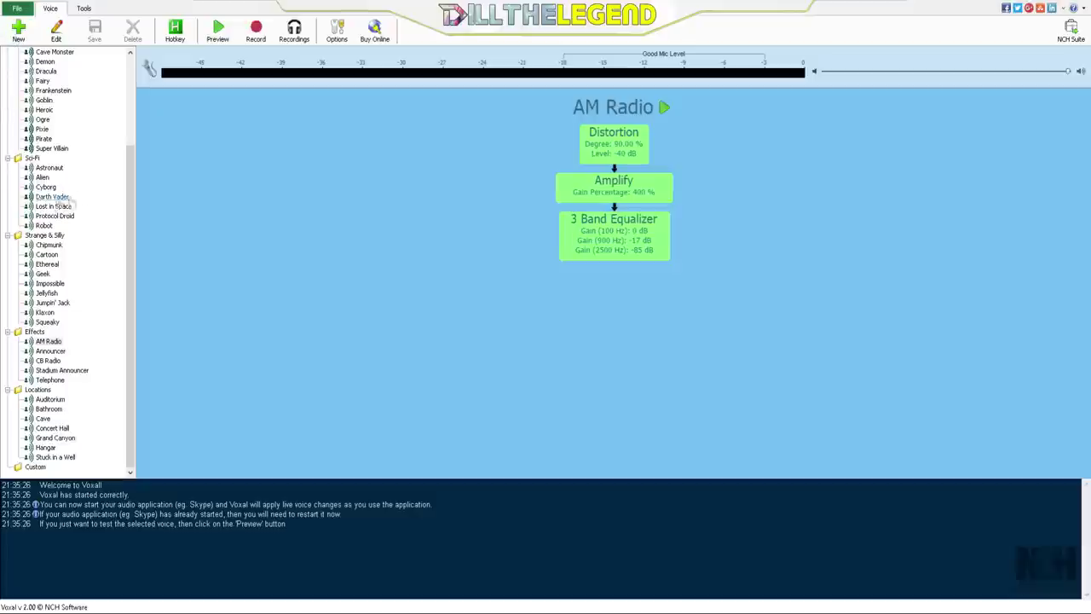
pyautogui.click(51, 196)
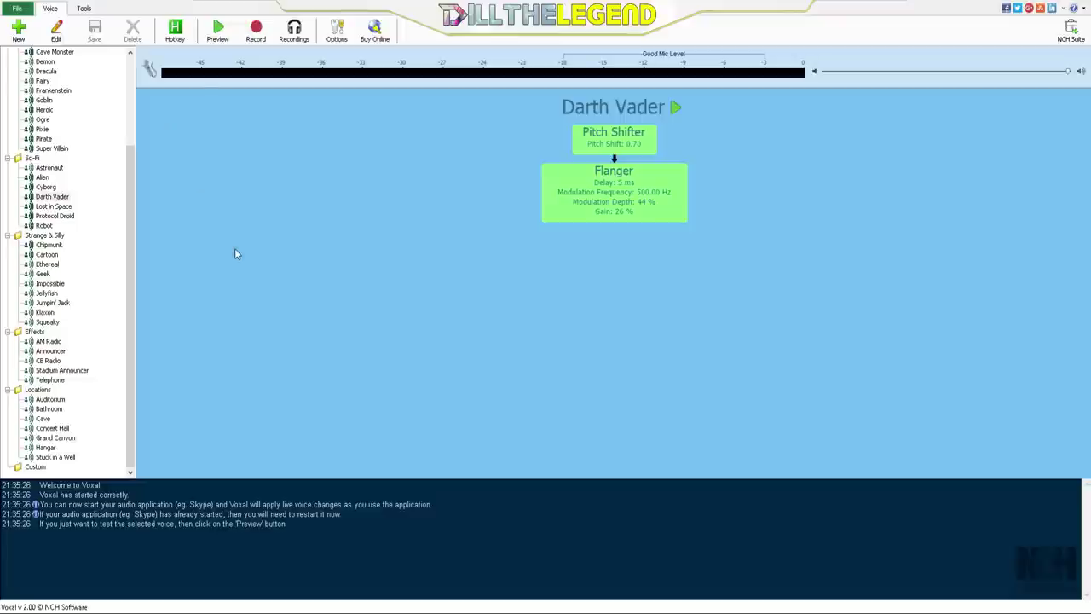
# Step: Start a live preview of the Darth Vader voice
pyautogui.click(675, 107)
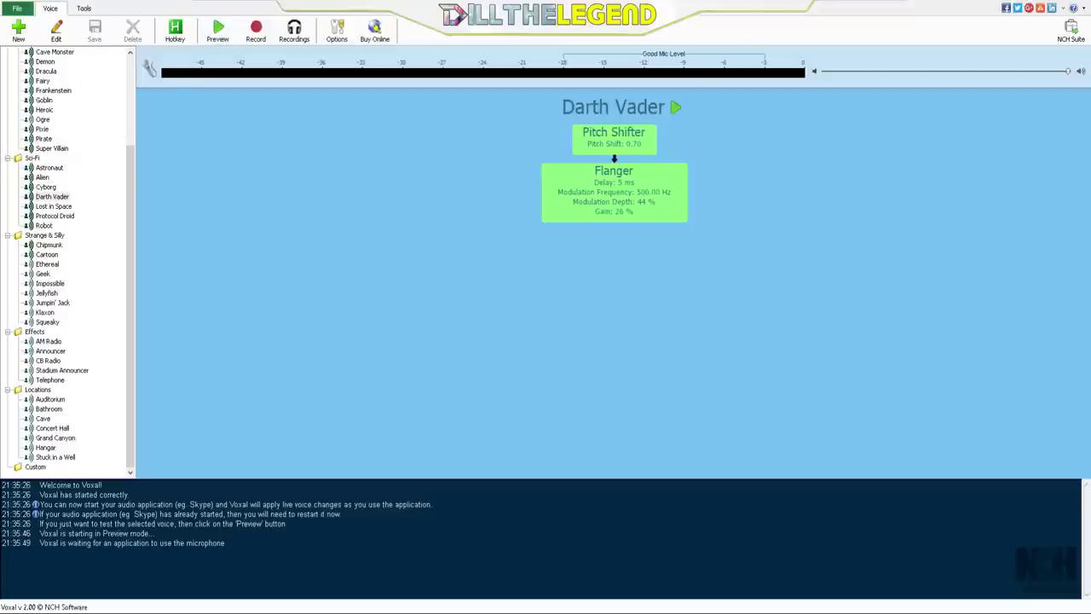
pyautogui.click(341, 38)
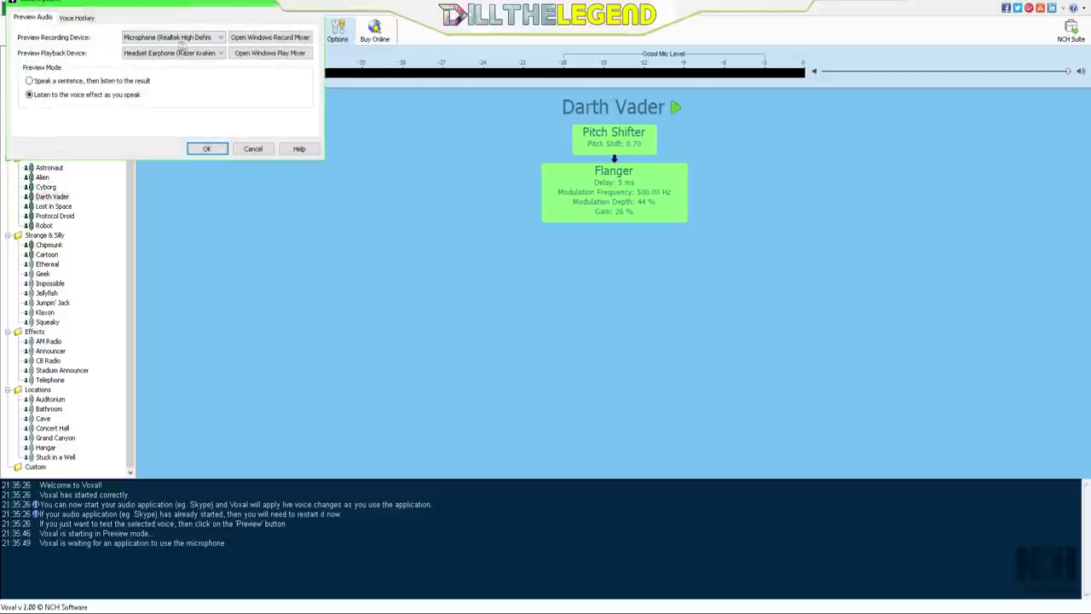
pyautogui.click(195, 38)
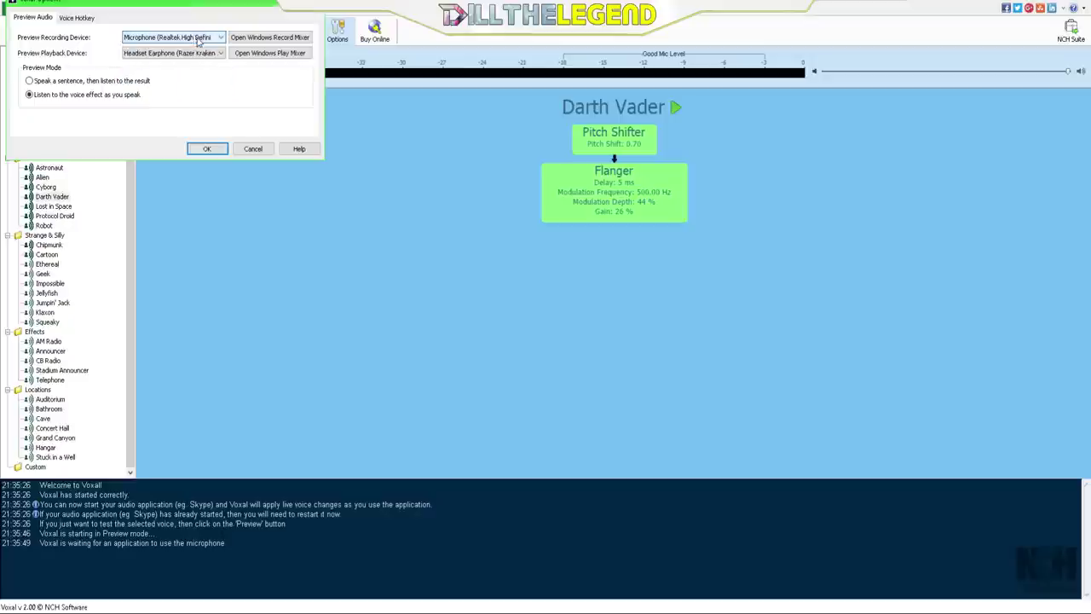
pyautogui.click(199, 39)
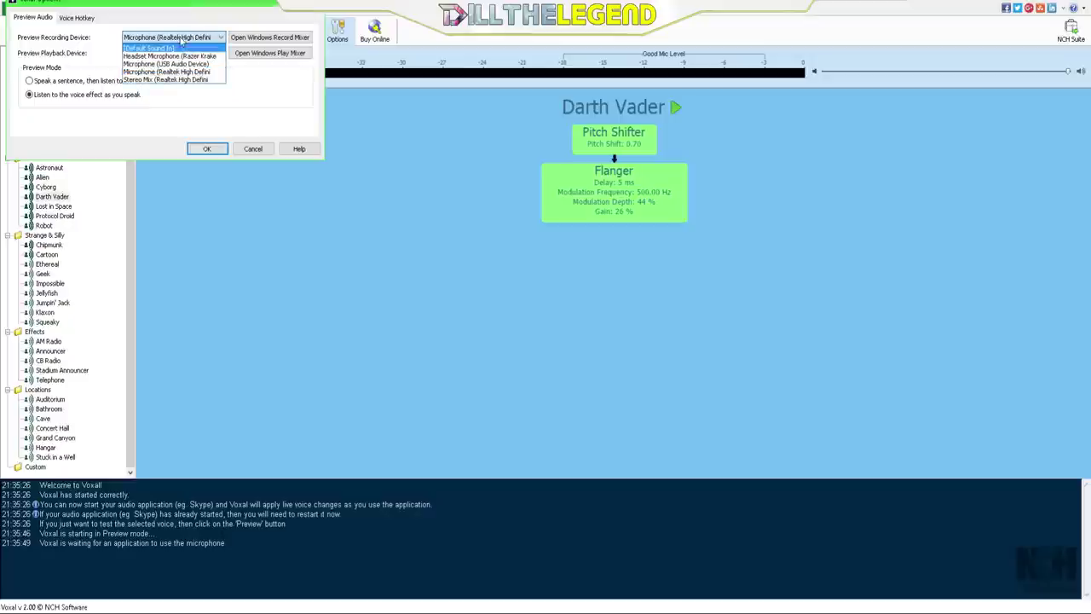
pyautogui.click(184, 38)
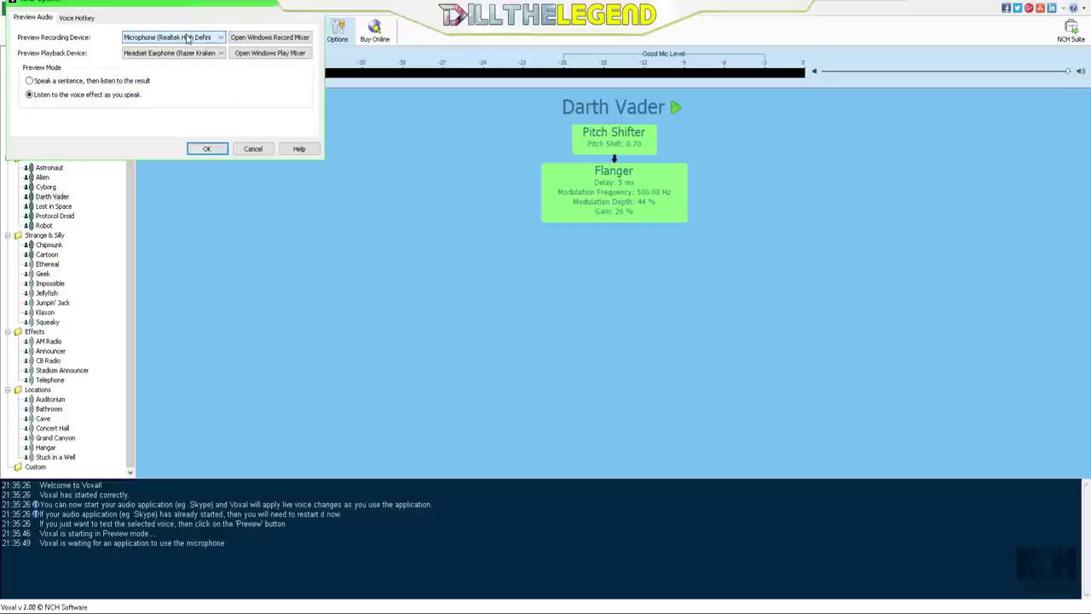
pyautogui.click(186, 38)
pyautogui.click(186, 37)
pyautogui.click(180, 53)
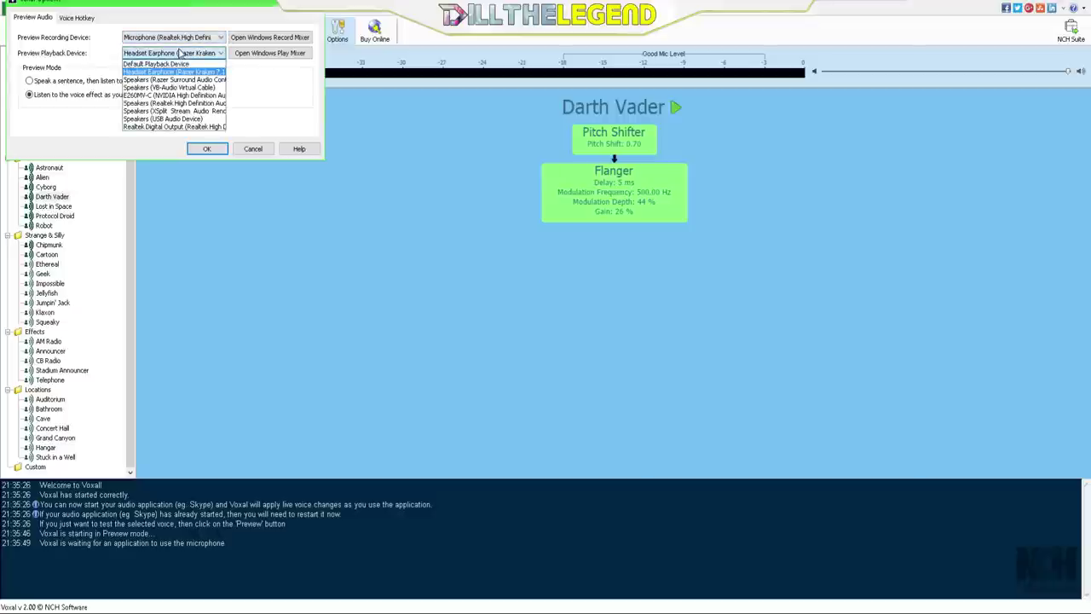
pyautogui.click(179, 53)
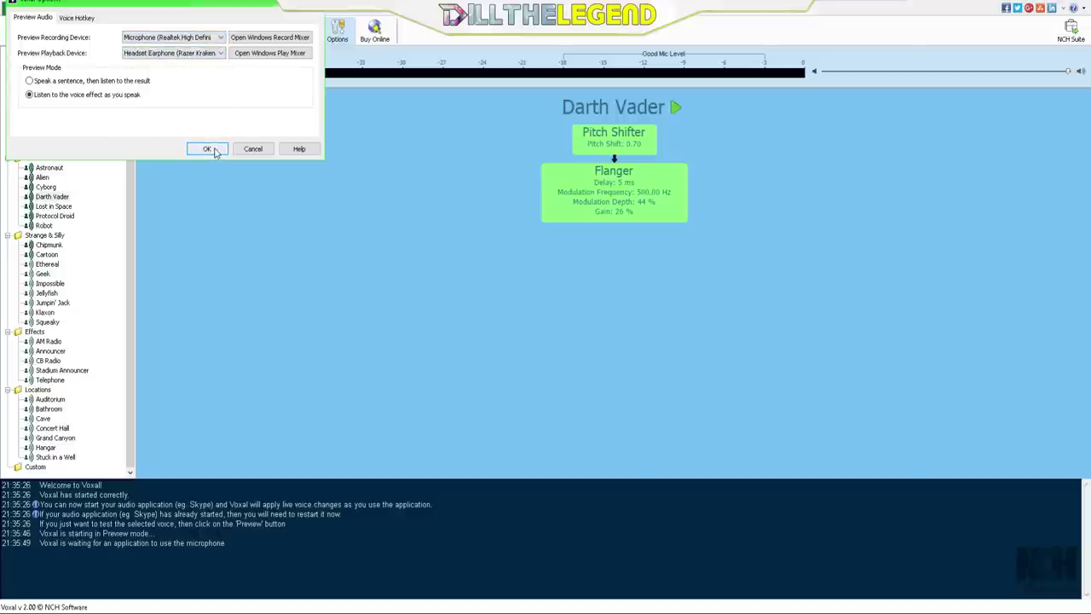
pyautogui.click(209, 149)
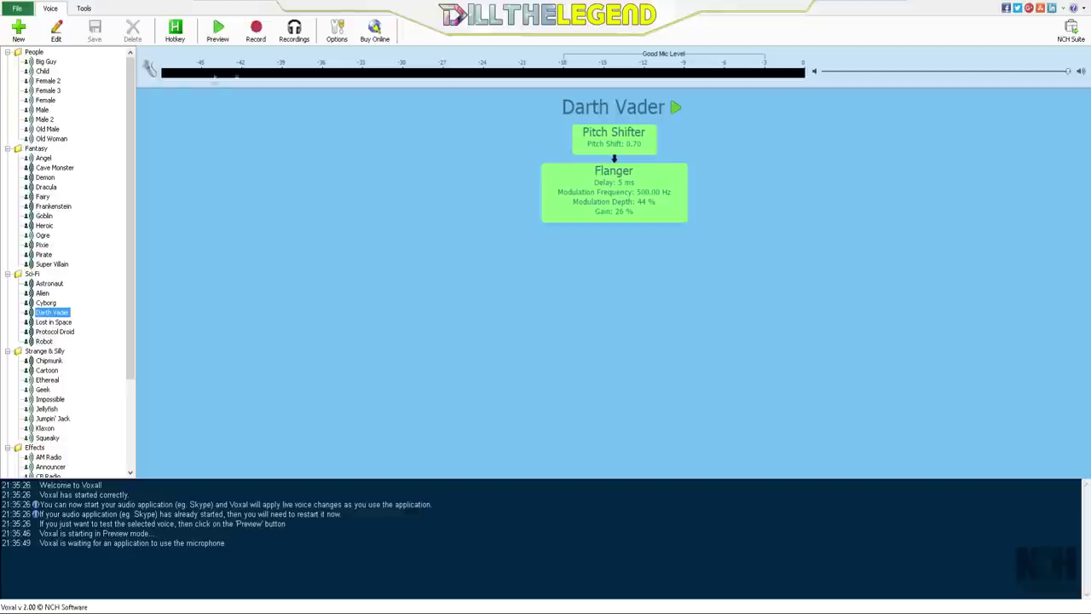
# Step: Record preview from the Razer Kraken headset microphone and live-preview the Fairy voice
pyautogui.click(337, 33)
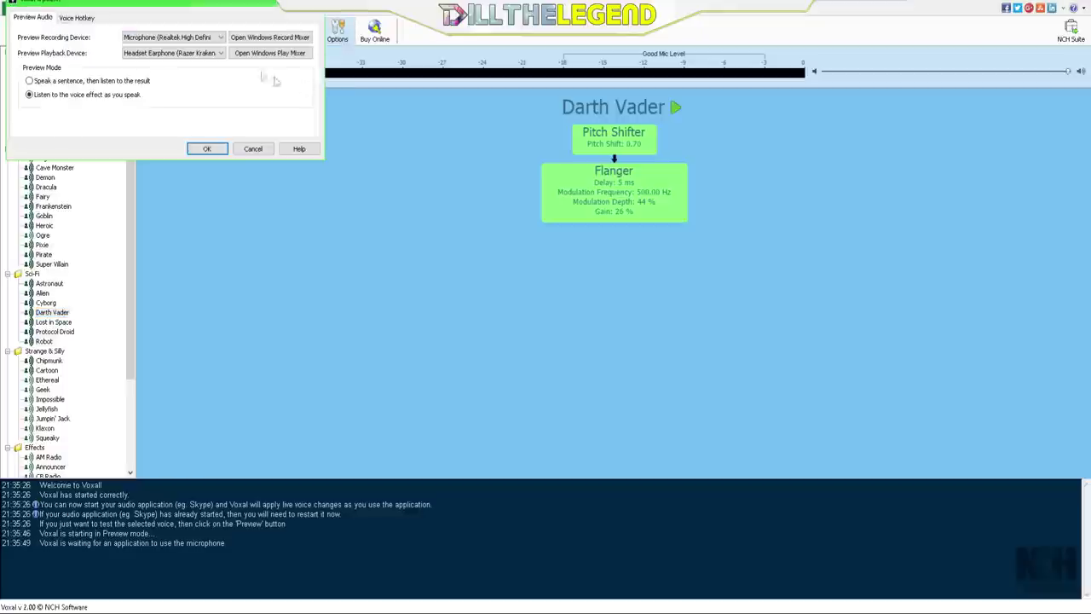
pyautogui.click(205, 37)
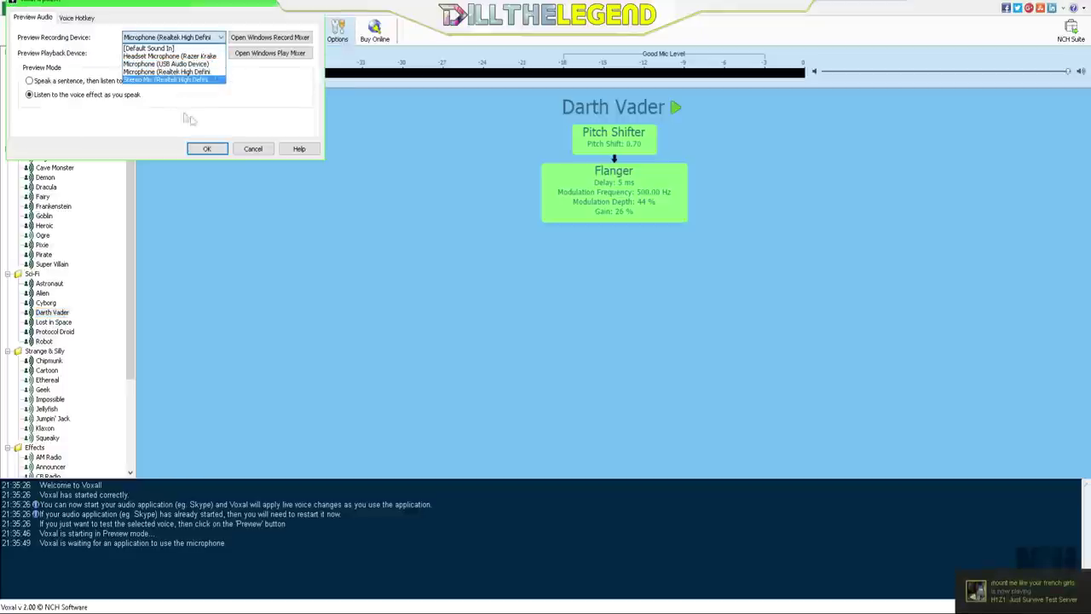
pyautogui.click(196, 56)
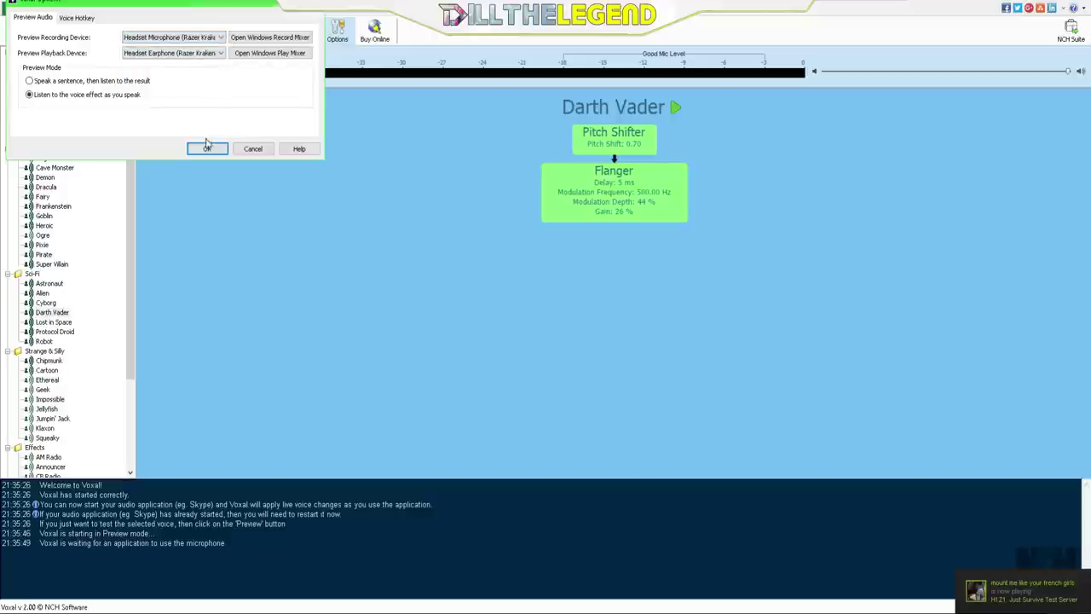
pyautogui.click(208, 148)
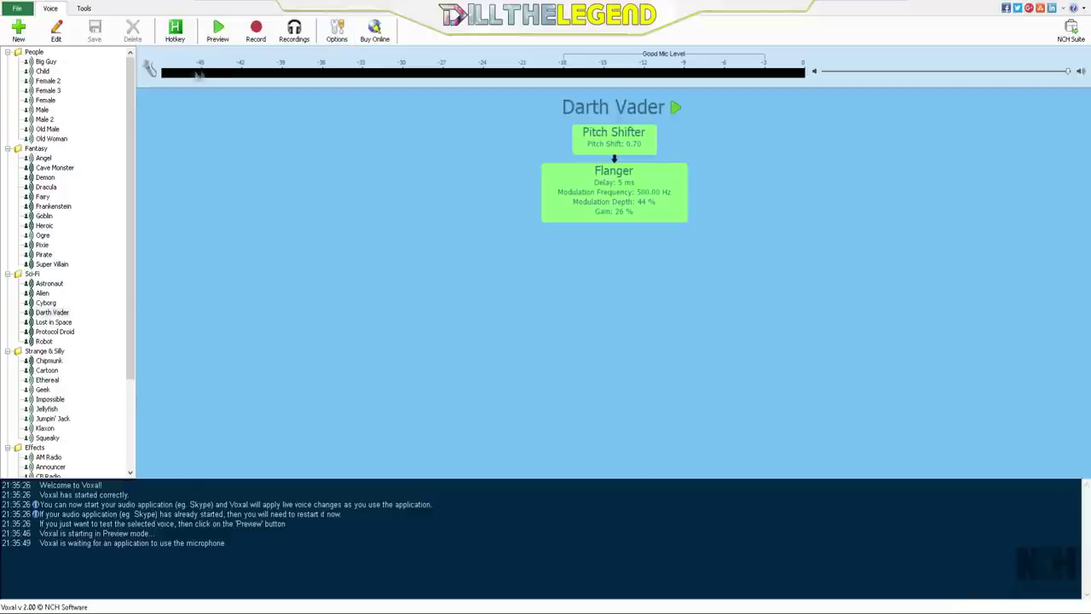
pyautogui.click(42, 196)
pyautogui.click(644, 108)
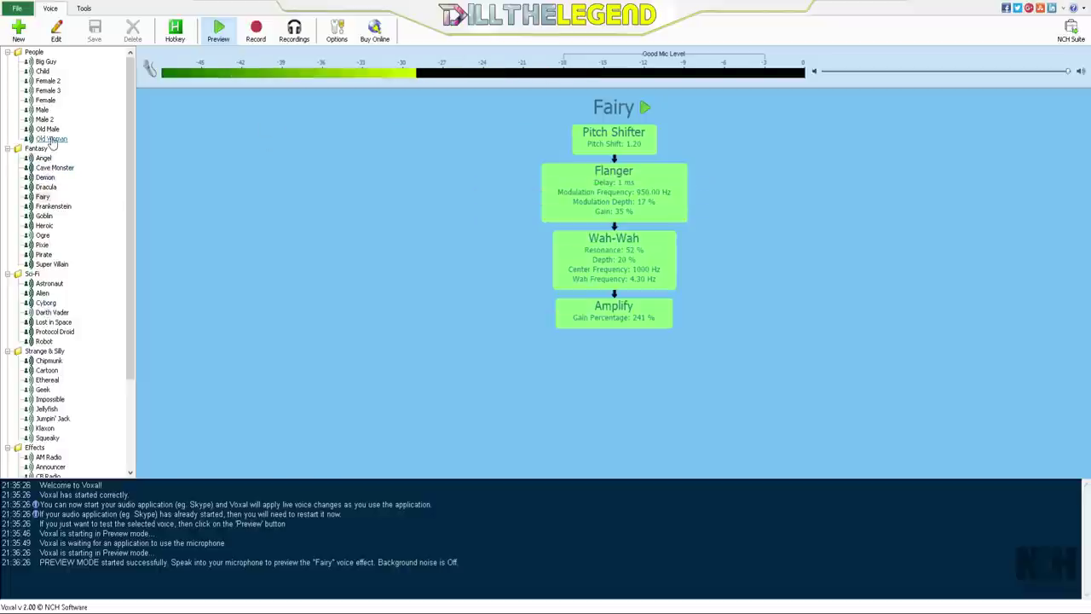
# Step: Live-preview the Big Guy voice (Low Pass, Voice Pitch Shifter, Amplify)
pyautogui.click(47, 63)
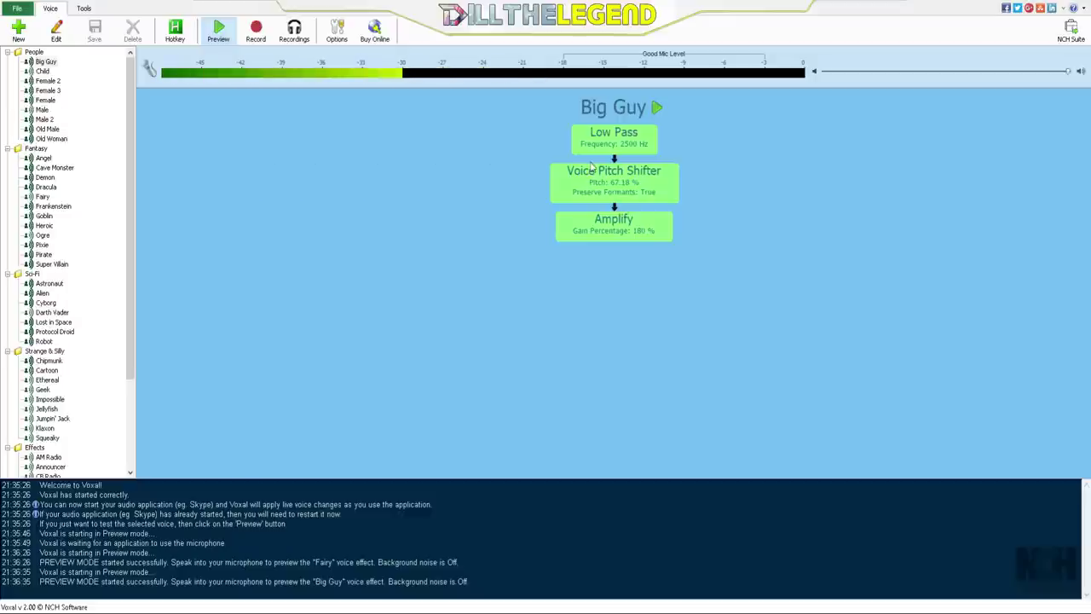
pyautogui.scroll(-1, 77, 339)
pyautogui.scroll(-3, 76, 339)
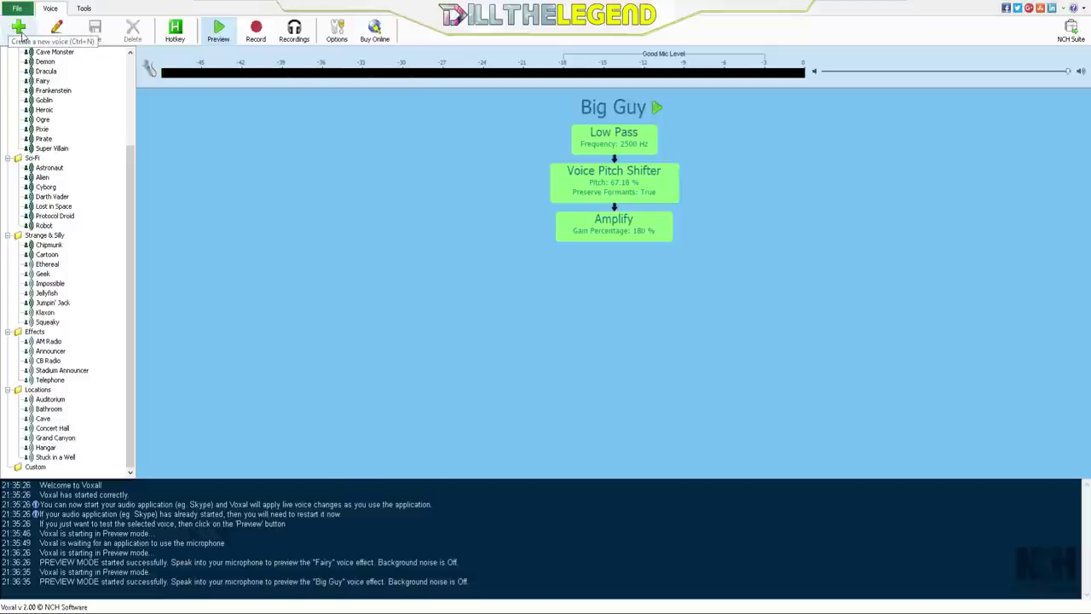
# Step: Create an empty custom voice named 'no effects' and select it
pyautogui.click(21, 31)
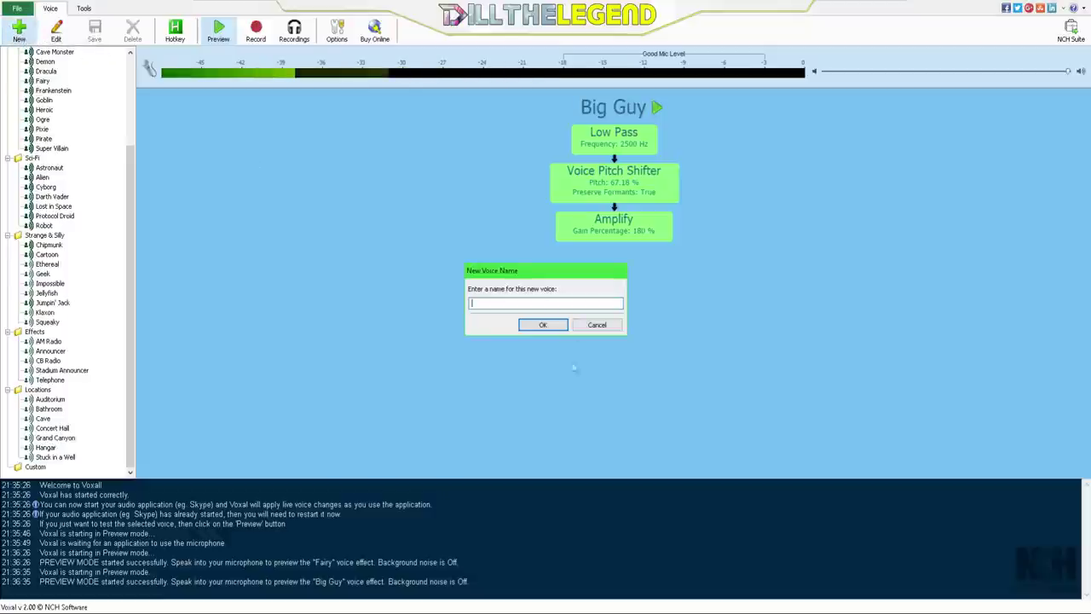
pyautogui.write('no effects')
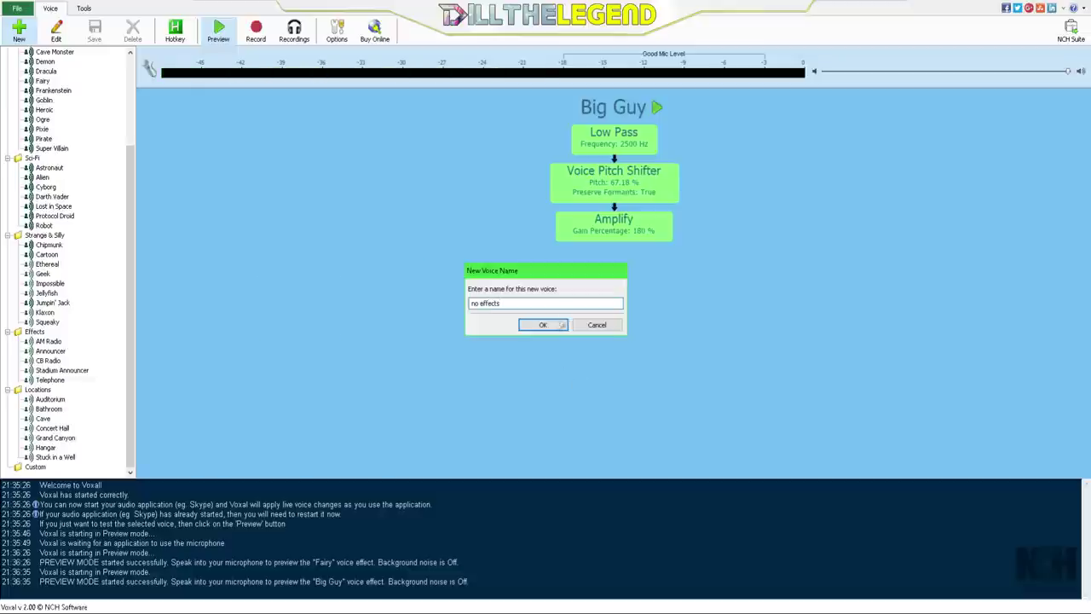
pyautogui.click(549, 326)
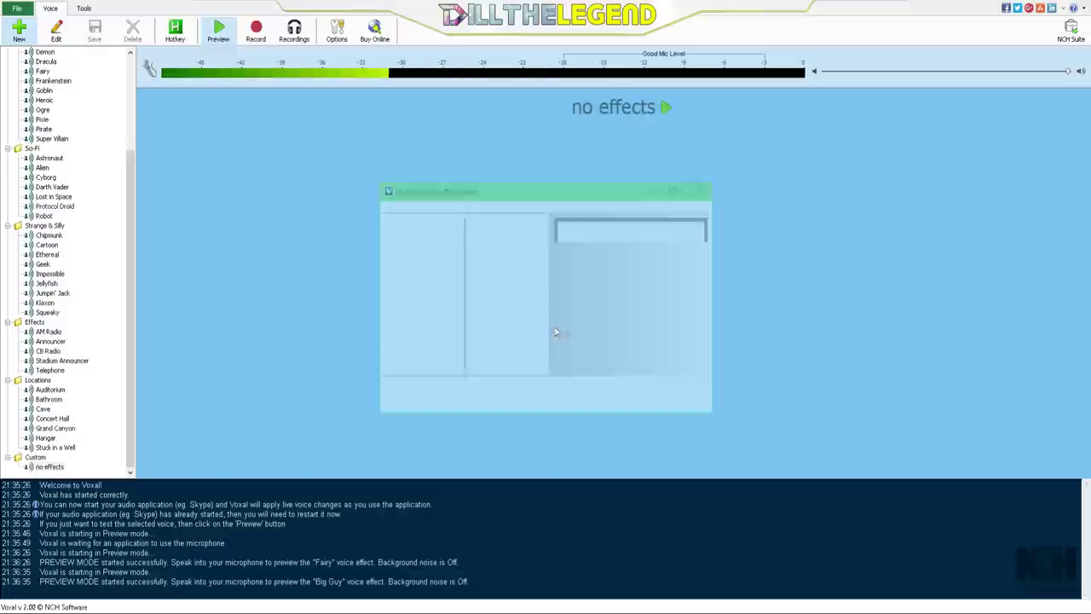
pyautogui.click(700, 193)
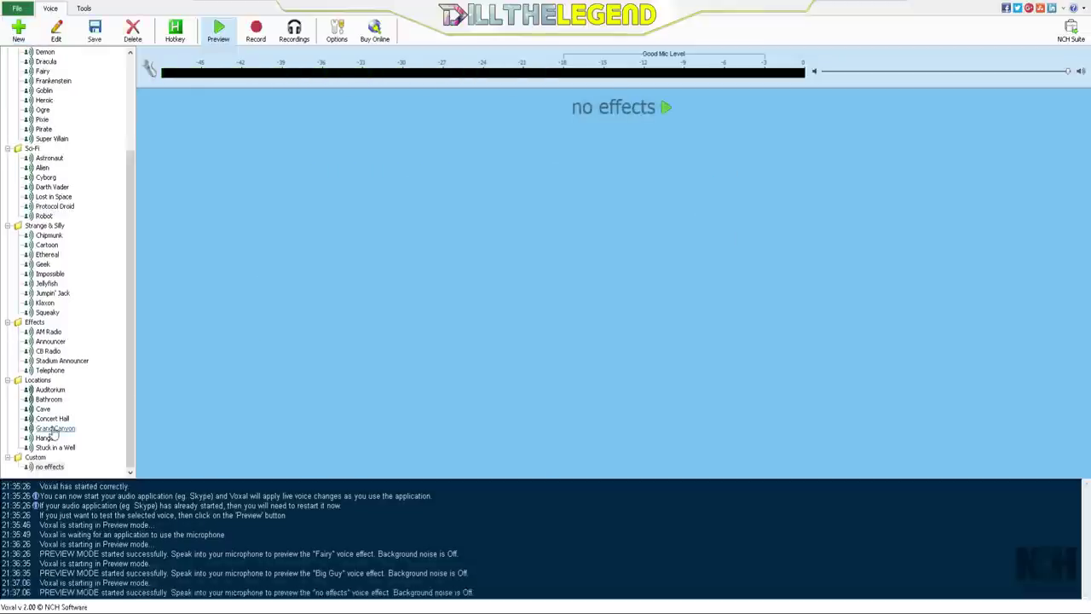
pyautogui.click(48, 466)
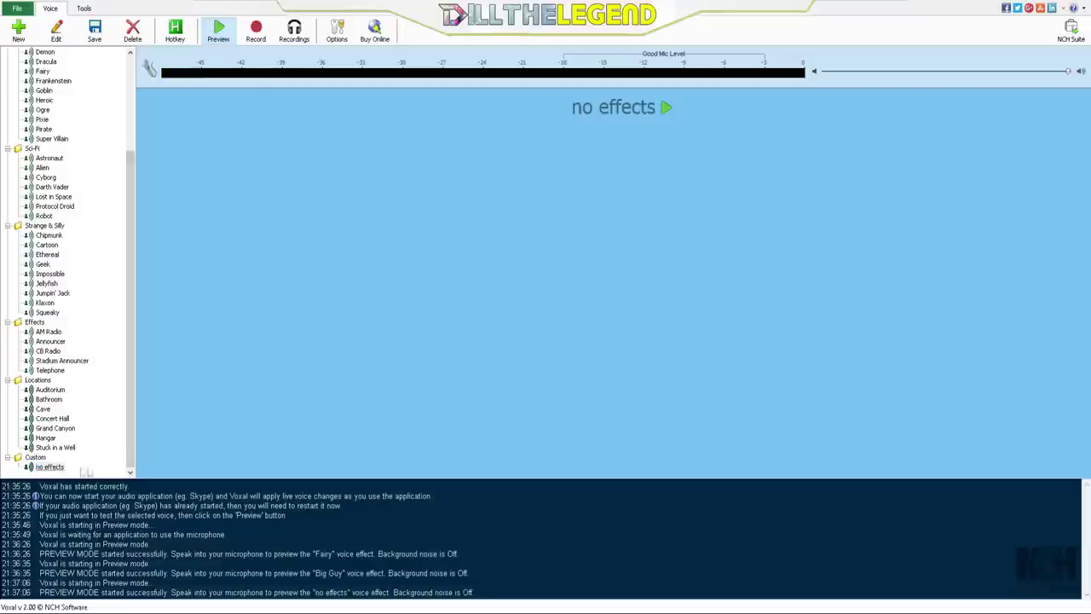
# Step: Create a second custom voice named 'custom 1'
pyautogui.scroll(3, 42, 341)
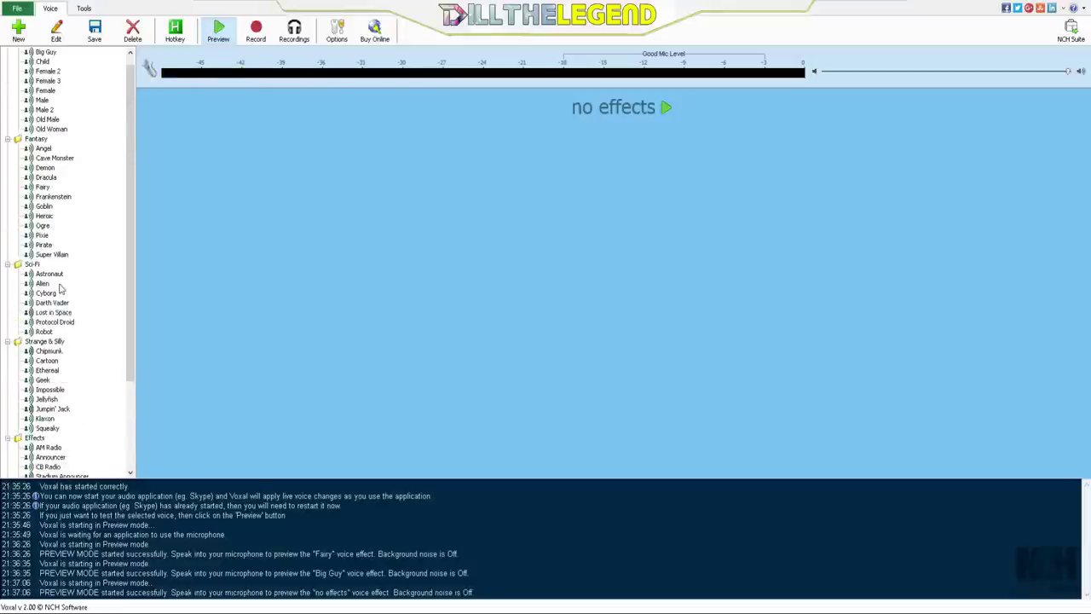
pyautogui.scroll(2, 25, 256)
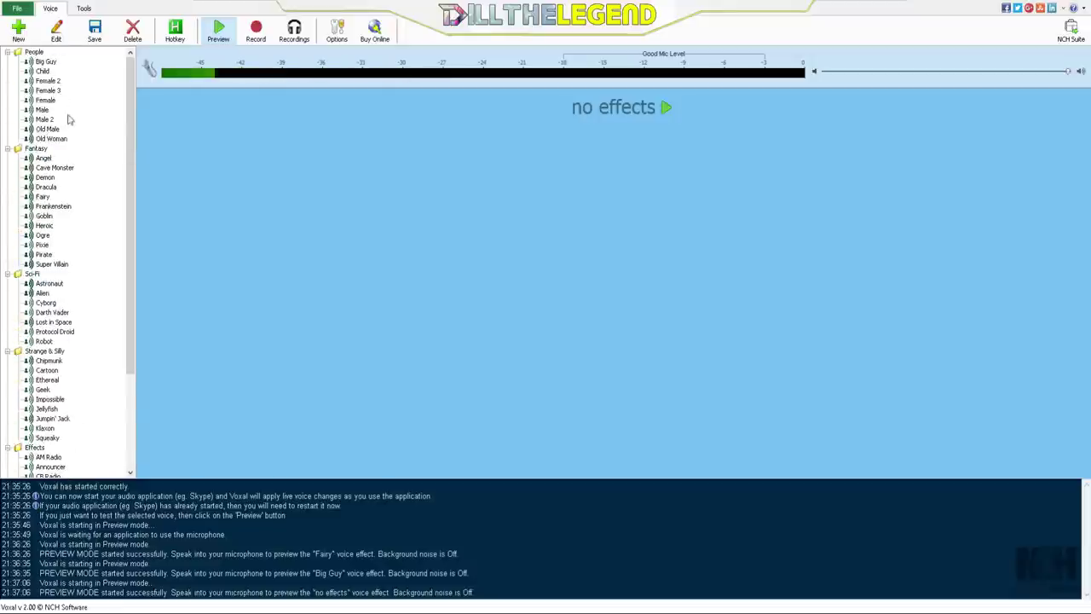
pyautogui.click(25, 32)
pyautogui.write('custom 1')
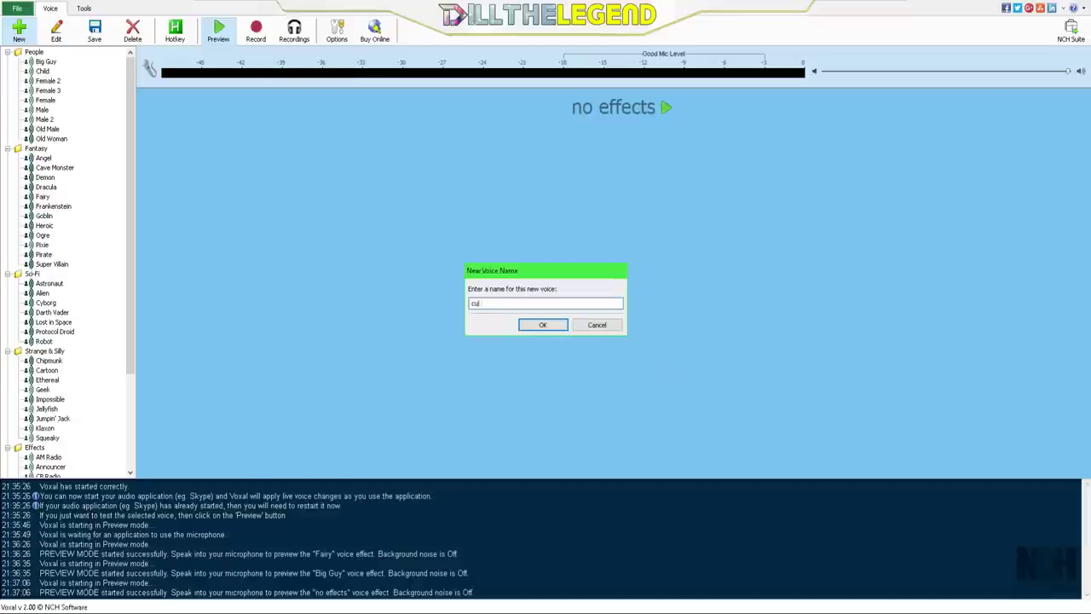
pyautogui.click(554, 326)
# Step: Add the Wah-Wah effect to the custom 1 voice
pyautogui.click(407, 259)
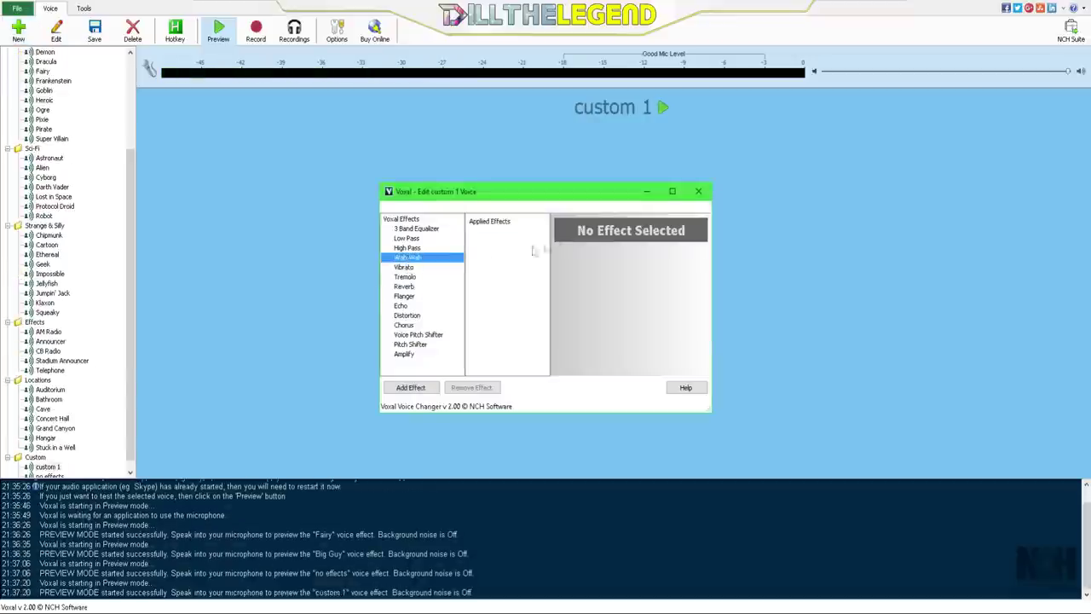
pyautogui.doubleClick(433, 258)
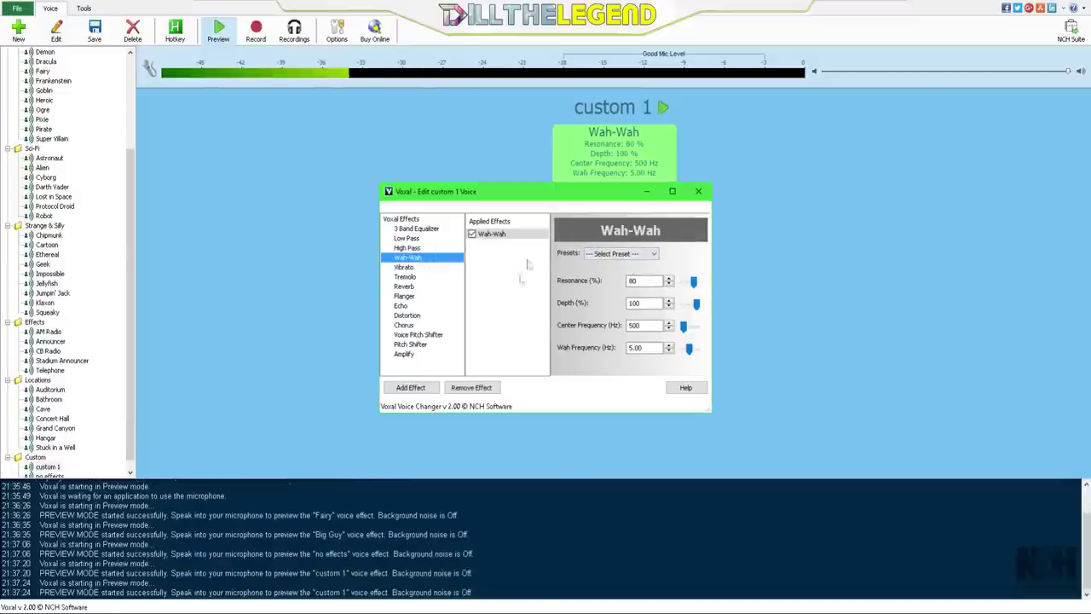
pyautogui.click(699, 191)
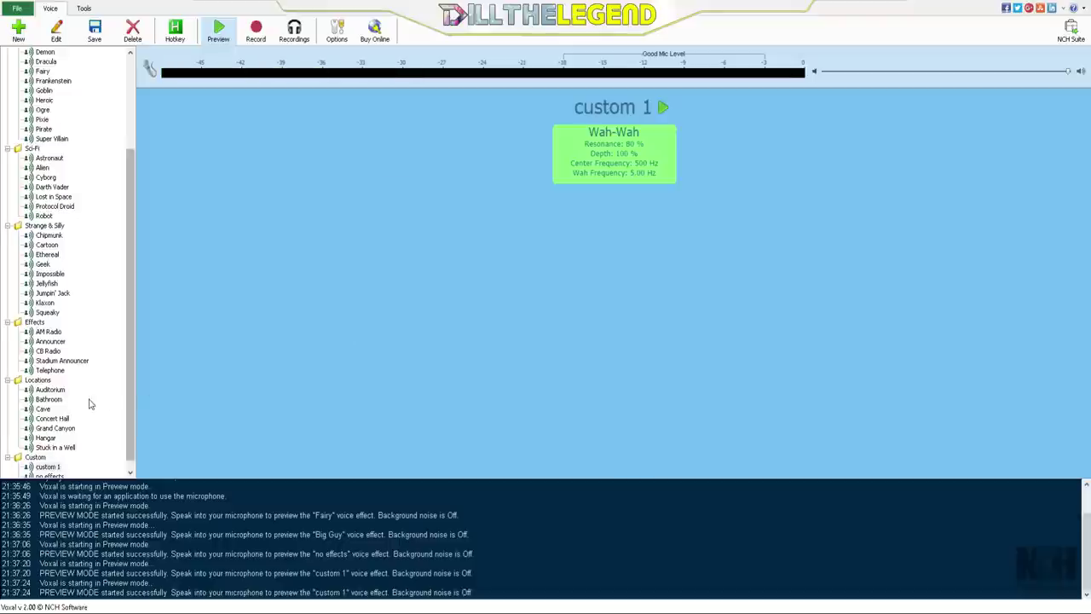
# Step: Preview the 'no effects' voice, then bring Discord to the front
pyautogui.scroll(-1, 78, 439)
pyautogui.click(51, 467)
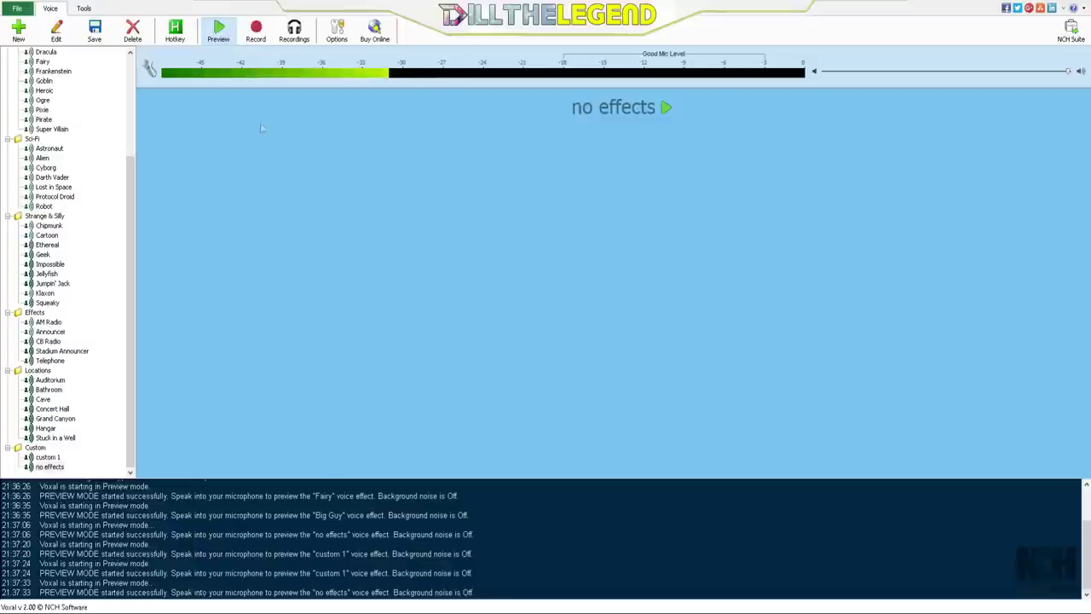
pyautogui.hotkey('alt', 'Tab')
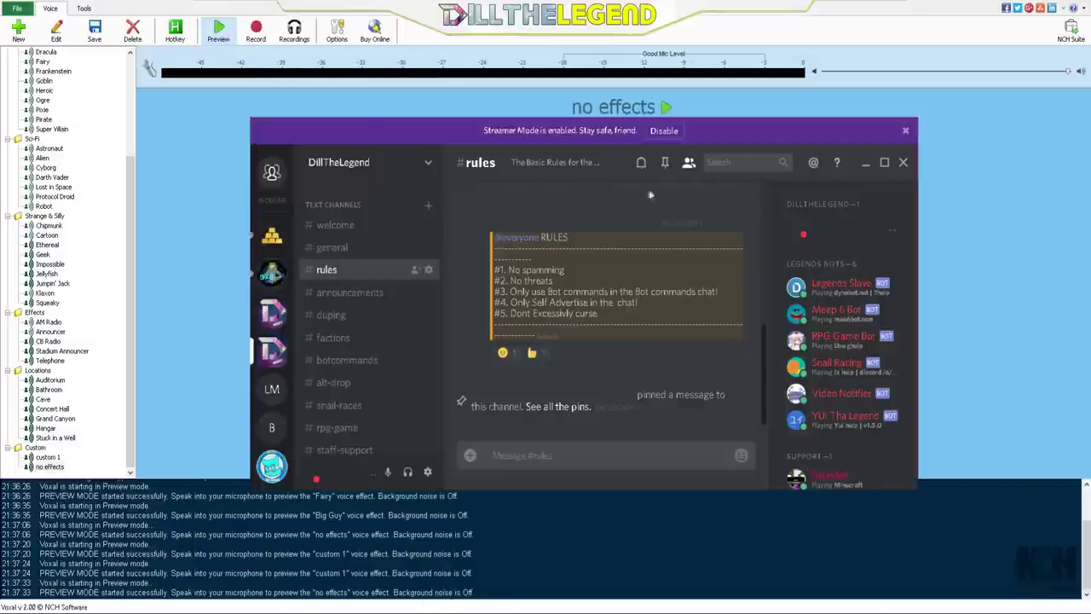
pyautogui.click(868, 164)
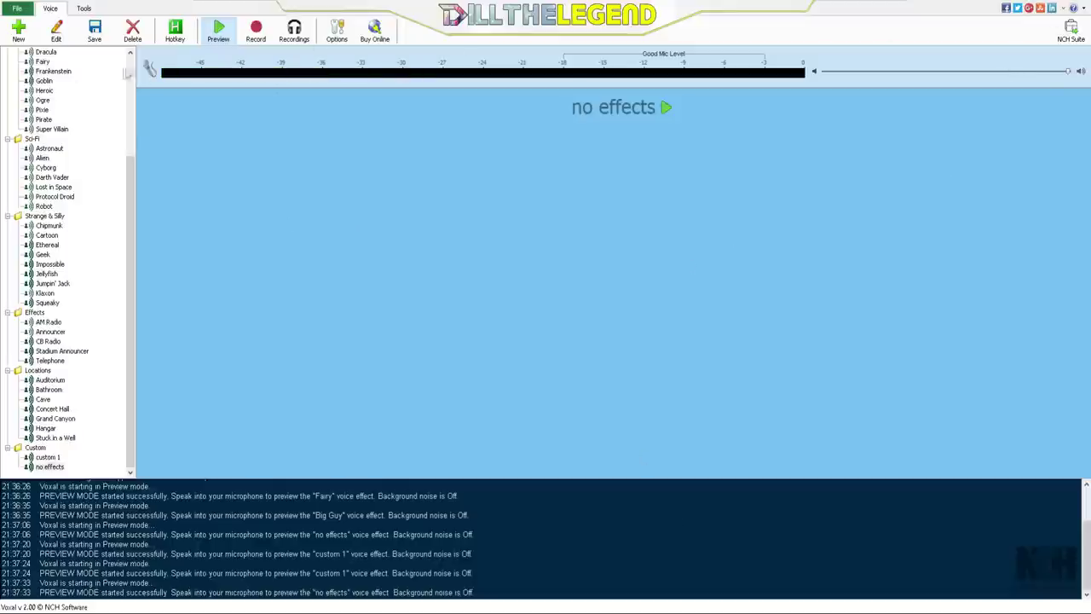
# Step: Stop the preview and quit Voxal, discarding changes to custom 1 and no effects
pyautogui.click(215, 29)
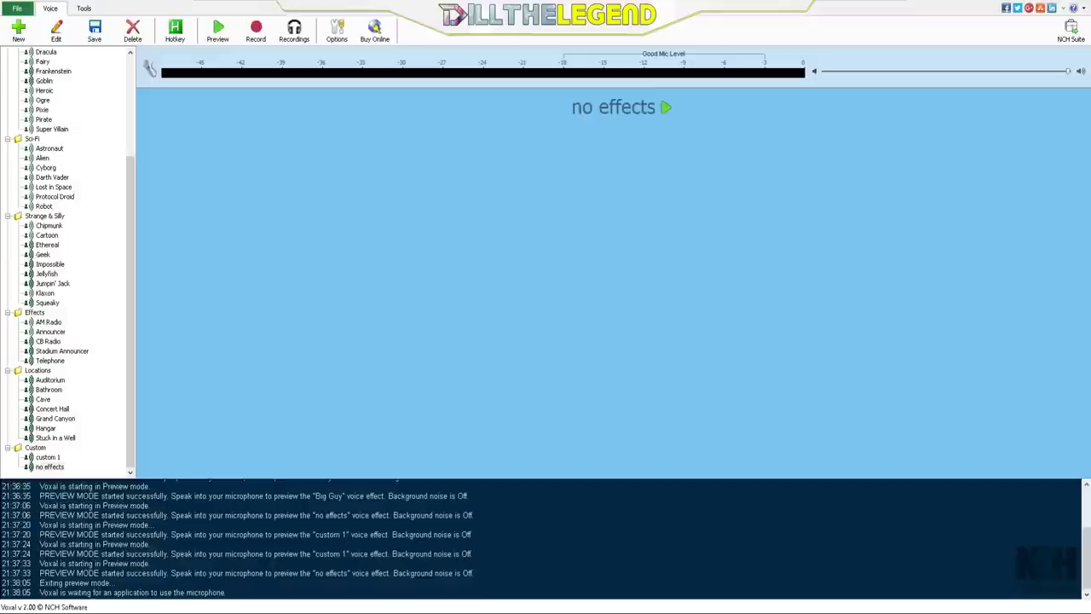
pyautogui.hotkey('alt', 'F4')
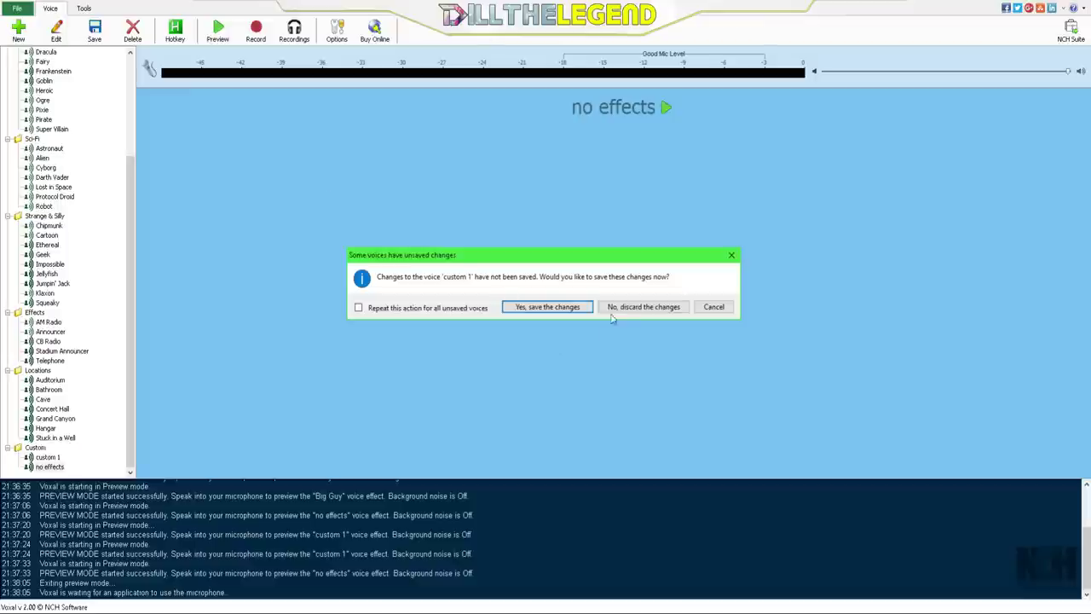
pyautogui.click(614, 309)
pyautogui.click(675, 312)
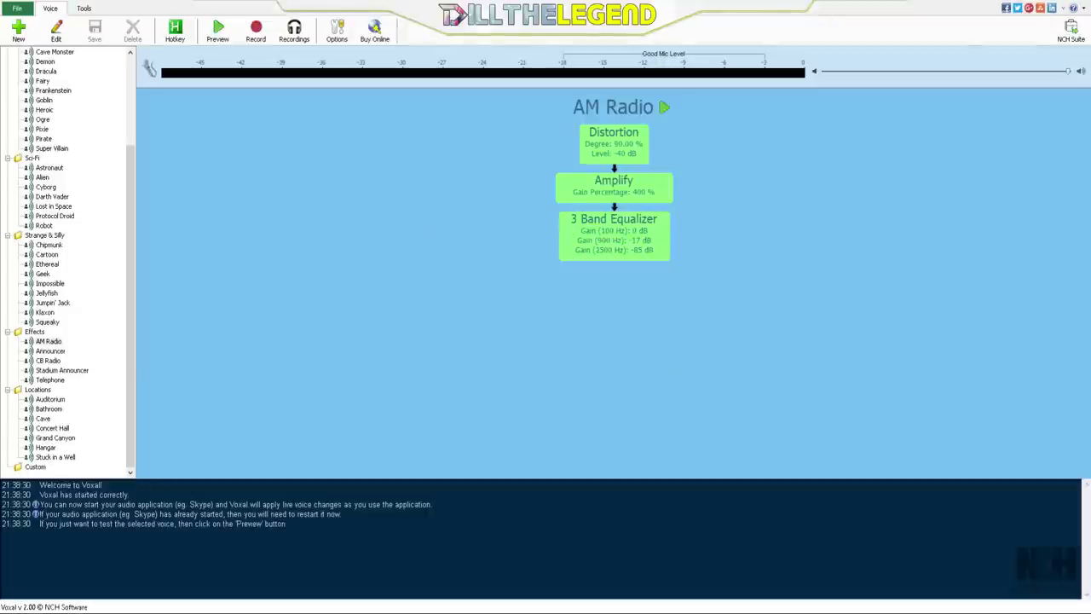
# Step: Select the Dracula voice, briefly preview it, then stop the preview
pyautogui.scroll(4, 34, 179)
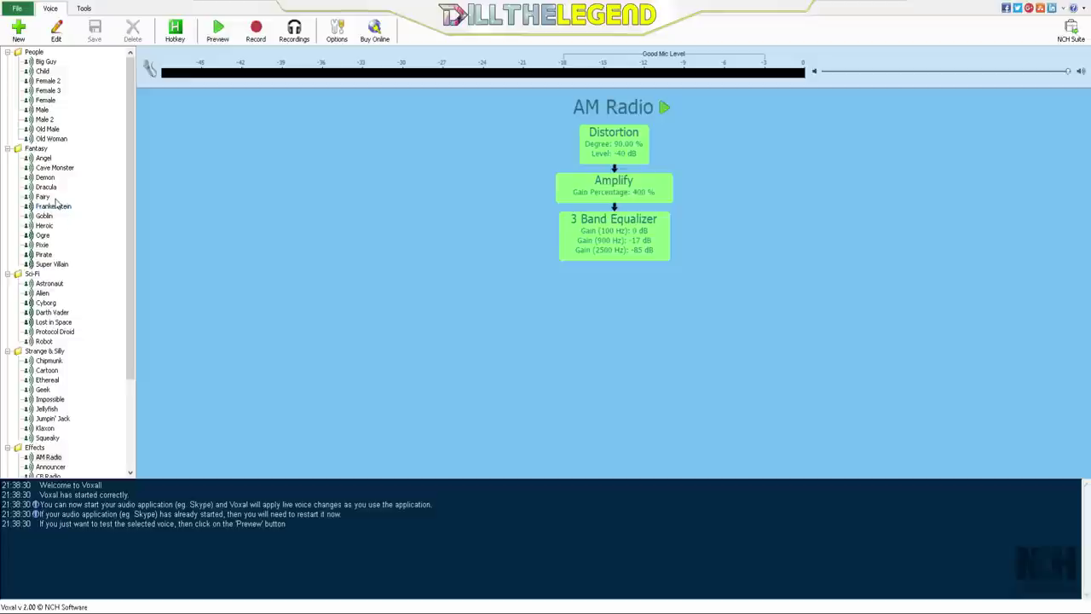
pyautogui.click(44, 197)
pyautogui.click(46, 188)
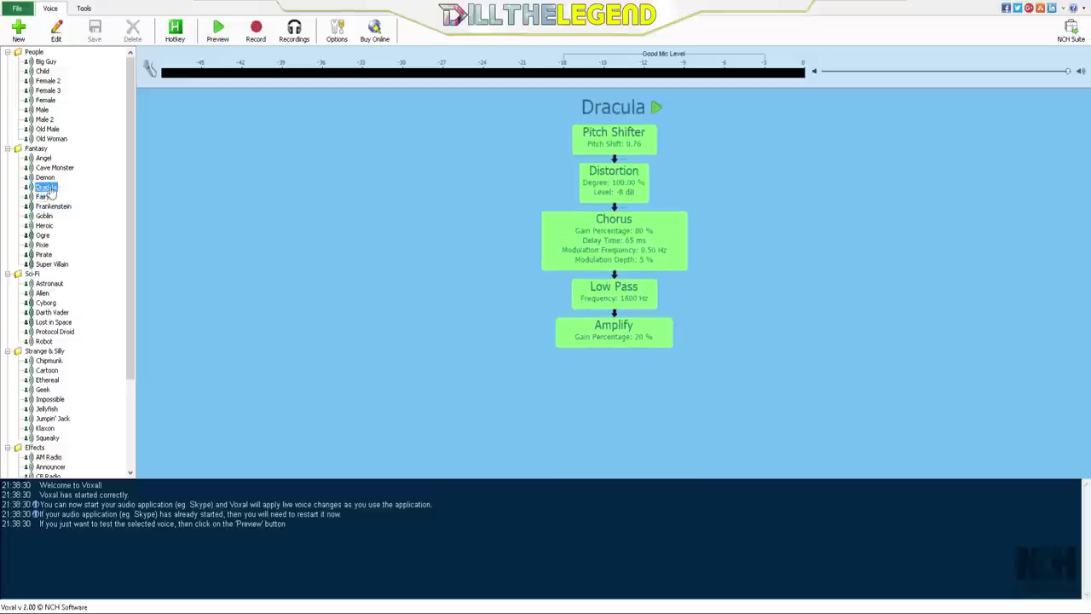
pyautogui.click(657, 108)
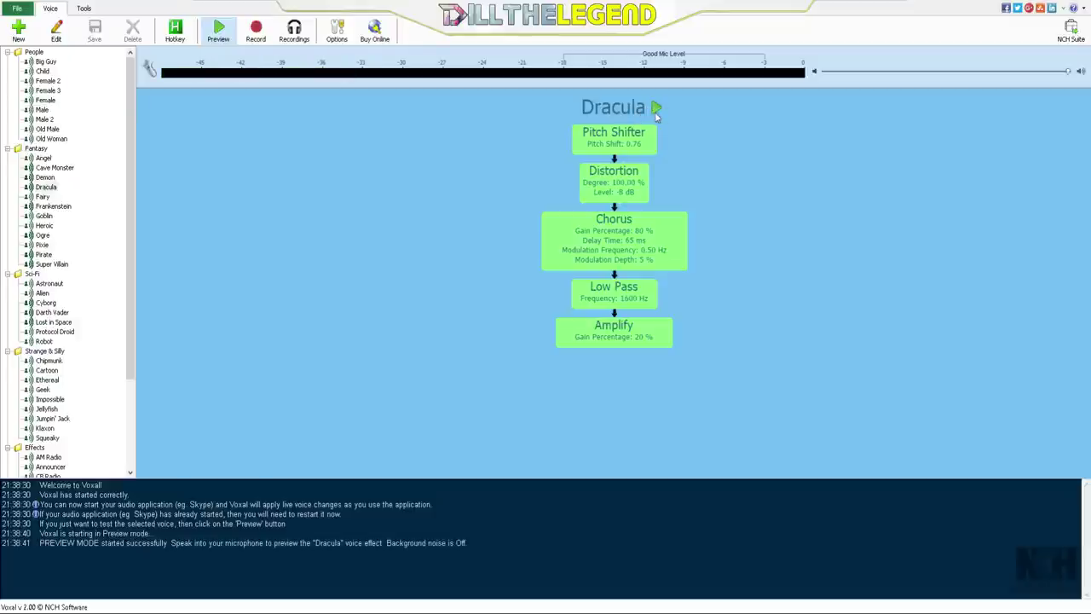
pyautogui.click(656, 109)
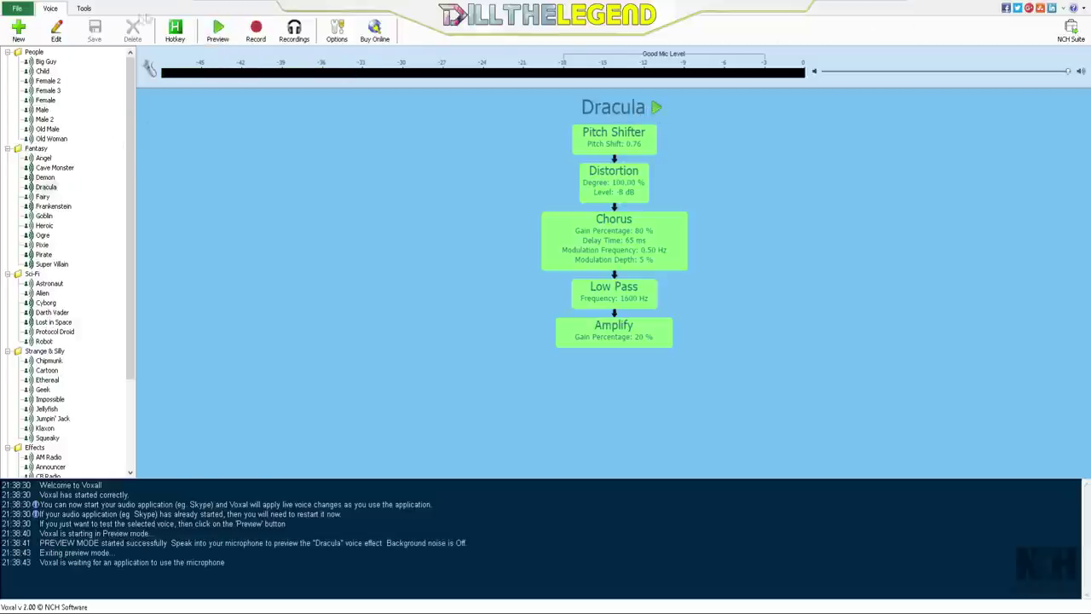